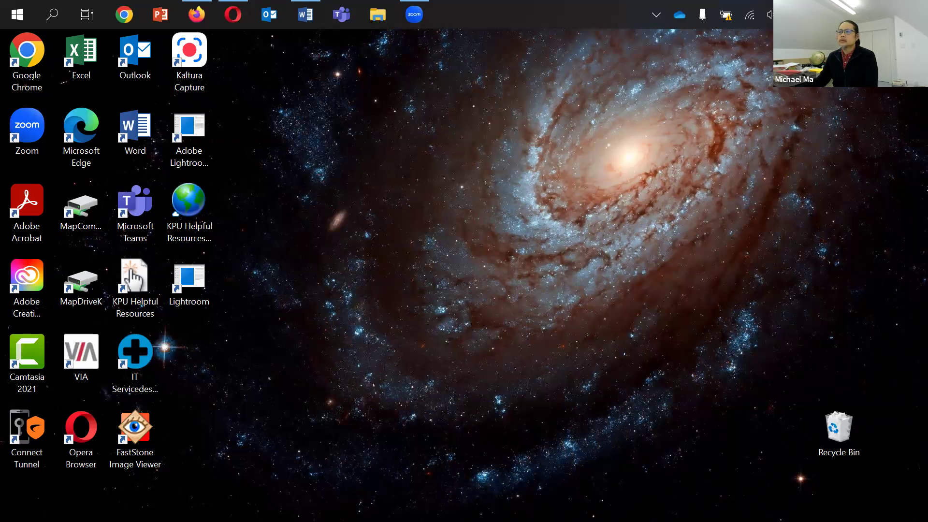
Bring the Firefox window showing the Introduction to Criminology chapter back to the front
key("alt+Tab")
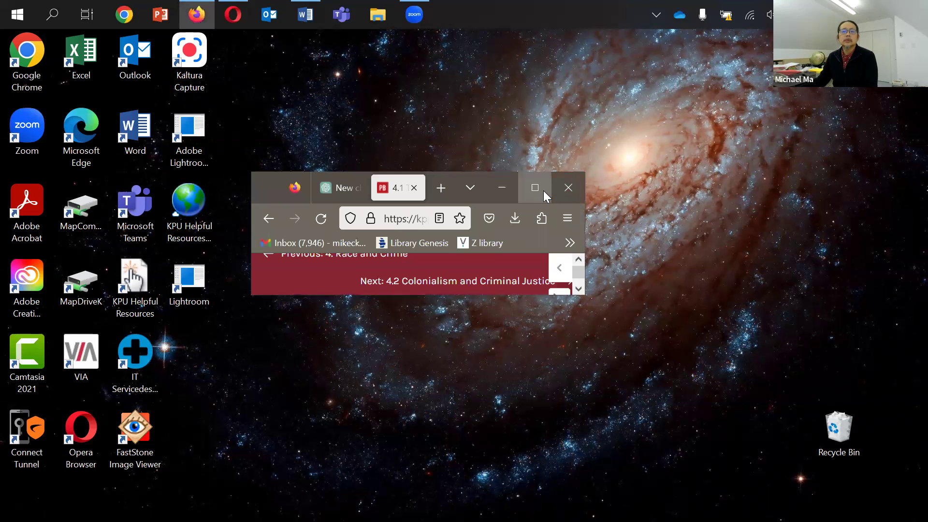
Maximize Firefox, check the ChatGPT new-chat tab, then return to the chapter 4.1 tab
left_click(543, 189)
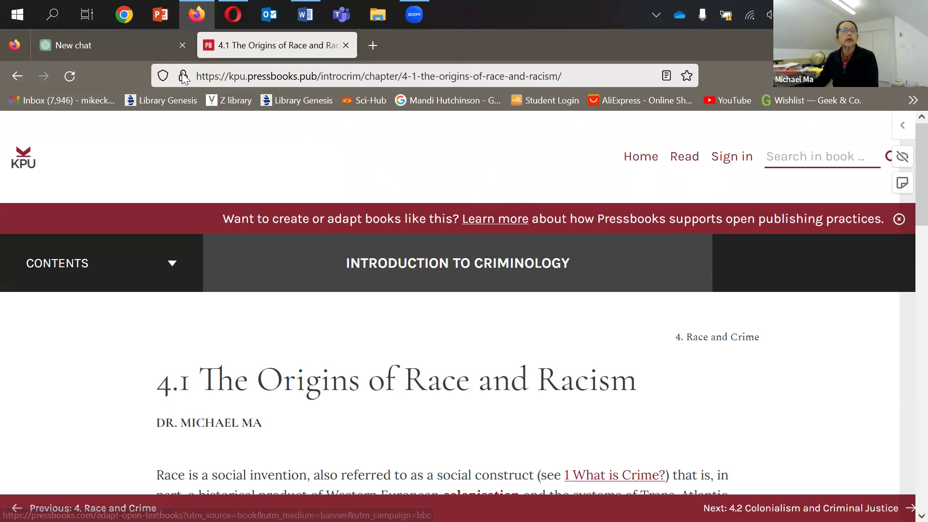
left_click(123, 49)
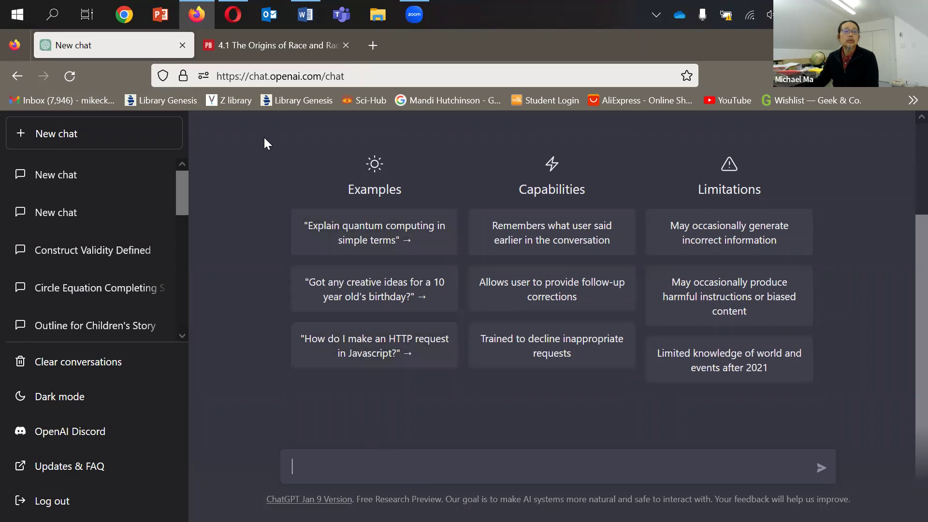
left_click(280, 54)
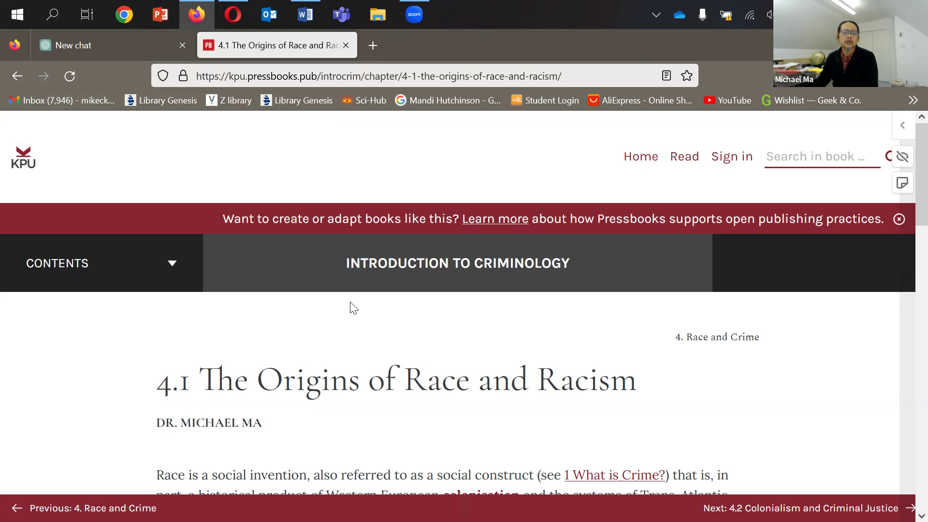
Select the chapter body from 'Race is a social invention' through 'the history of colonialism.'
scroll(351, 308, "down", 5)
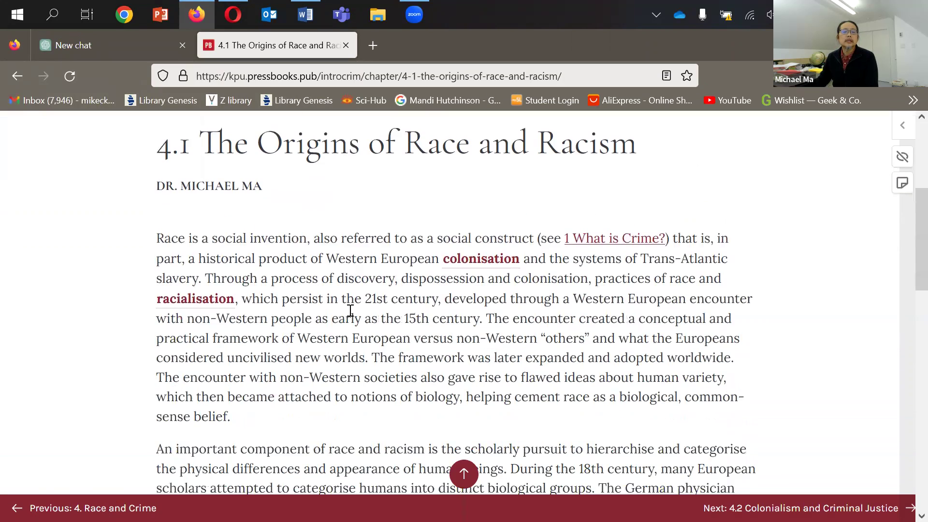
scroll(350, 309, "down", 1)
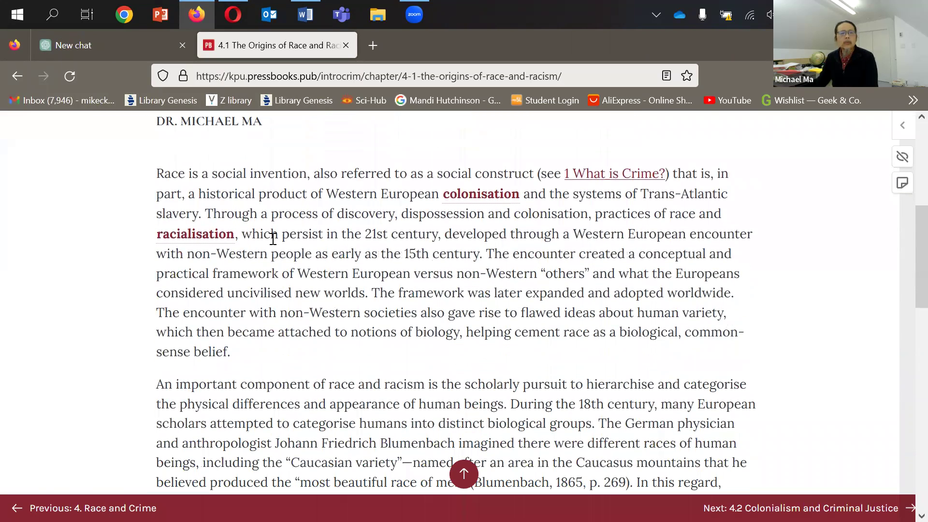
left_click_drag(158, 174, 187, 194)
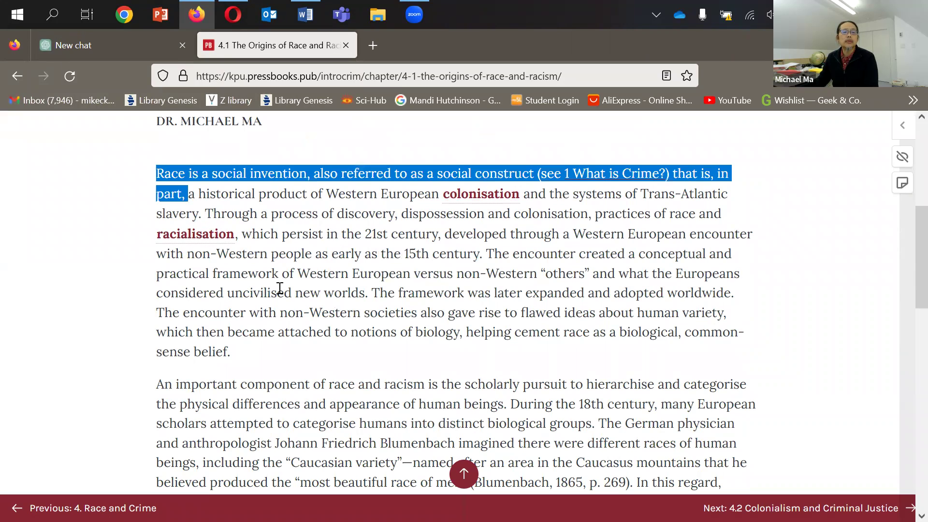
left_click_drag(279, 288, 533, 443)
left_click(576, 353)
scroll(576, 353, "down", 2)
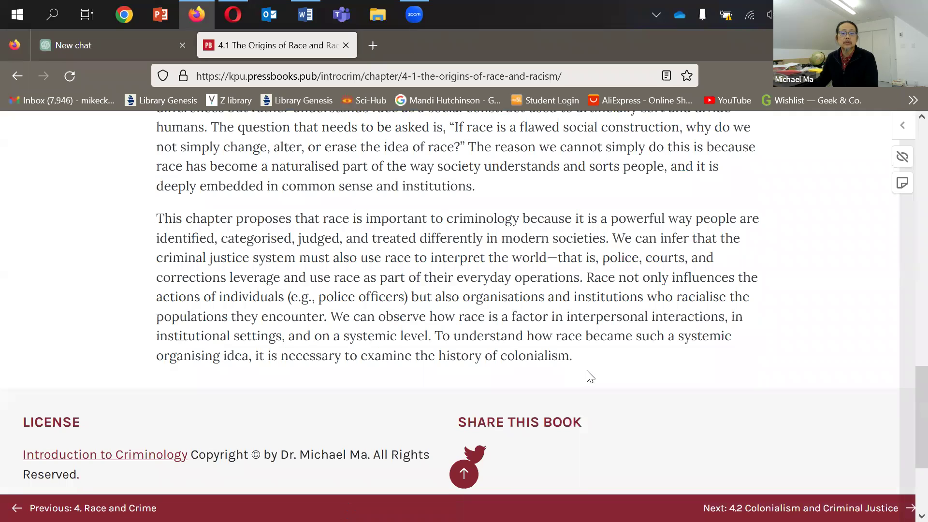
mouse_move(578, 358)
left_mouse_down()
mouse_move(474, 186)
mouse_move(378, 91)
mouse_move(361, 110)
mouse_move(240, 120)
mouse_move(234, 107)
mouse_move(195, 127)
mouse_move(150, 215)
left_mouse_up()
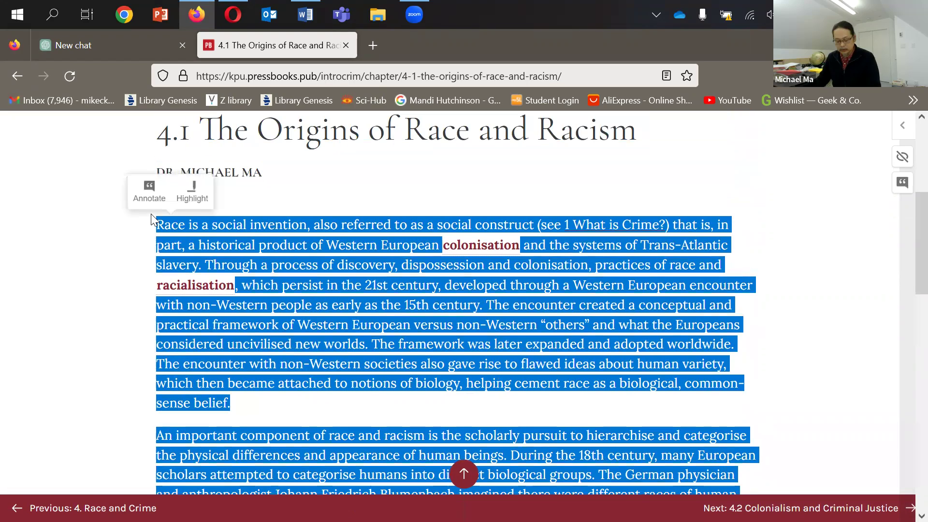
In the new ChatGPT chat, request 3 multiple-choice questions with explained answers, followed by the pasted chapter text
left_click(120, 52)
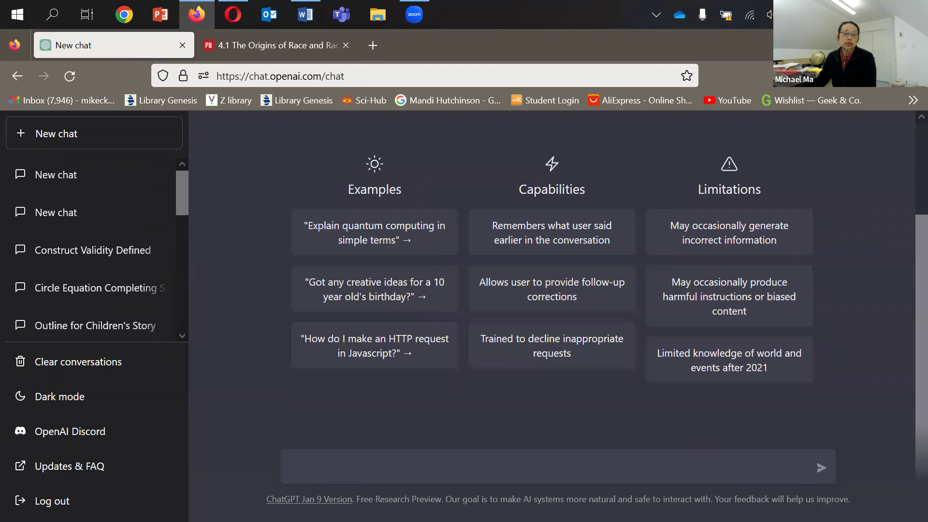
type("p")
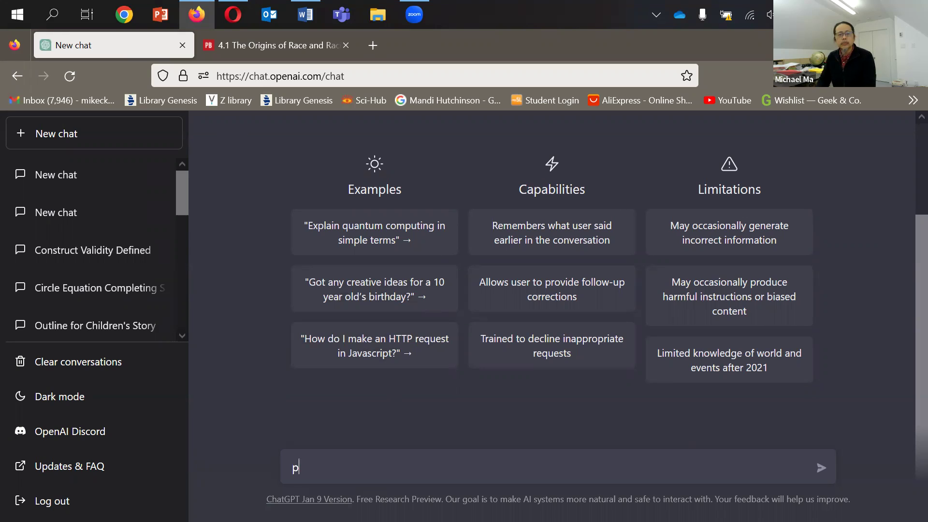
key("BackSpace")
type("P")
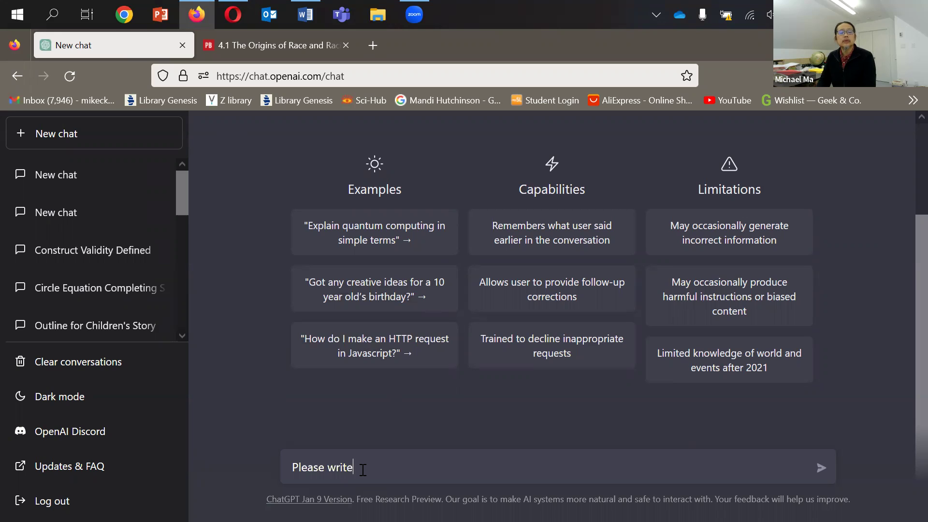
type("lease write 3")
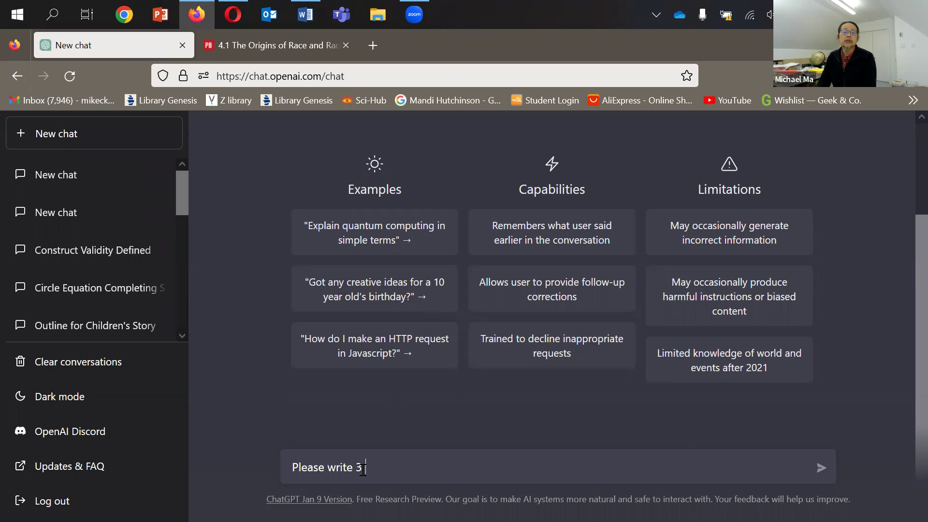
type(" multiple choice questions and answers. Please provide an")
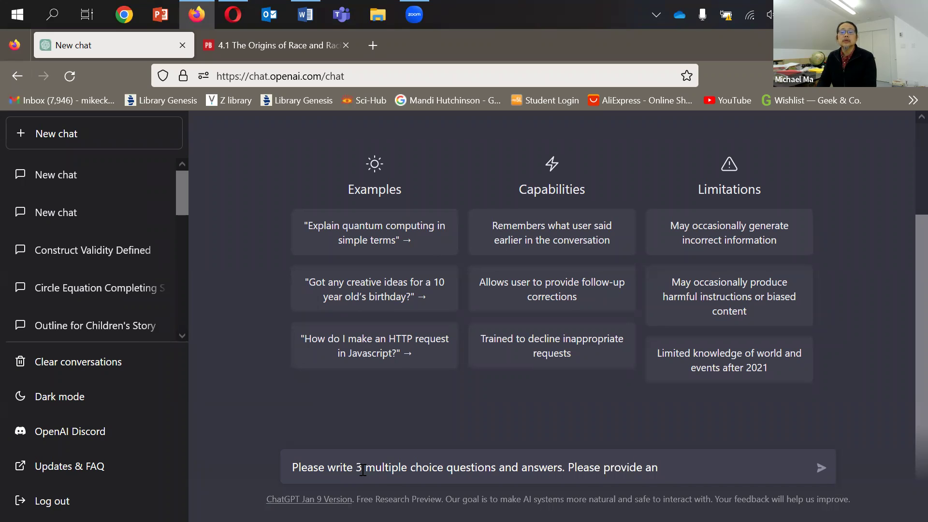
type("planation for eac")
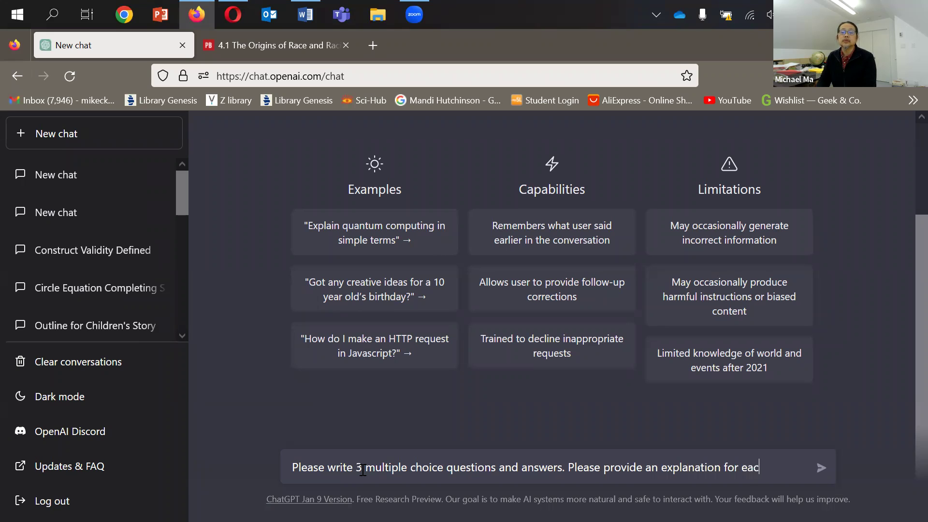
type("h answer. Here is the the text")
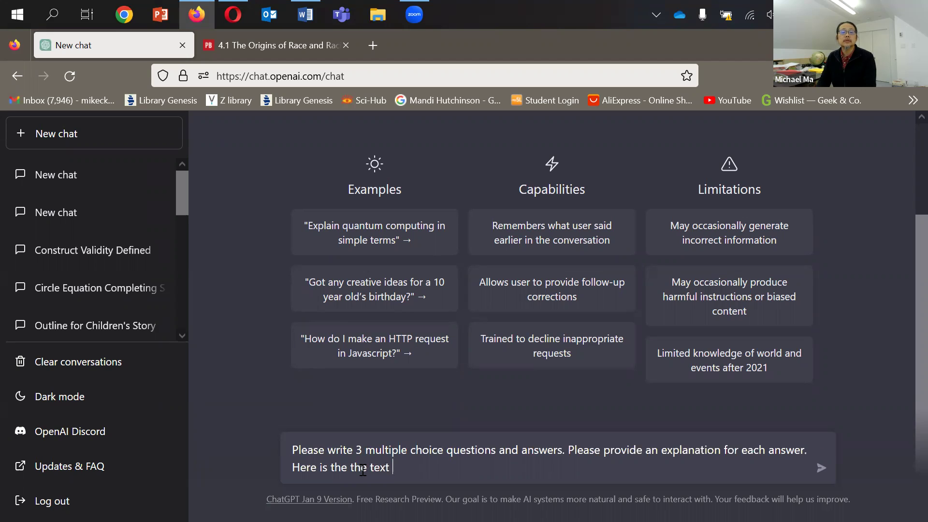
type(" :")
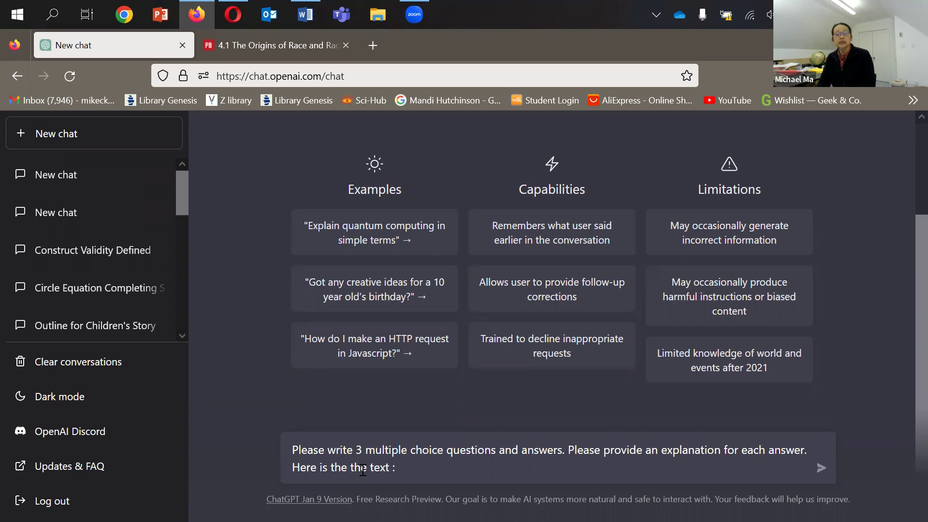
key("ctrl+v")
key("Return")
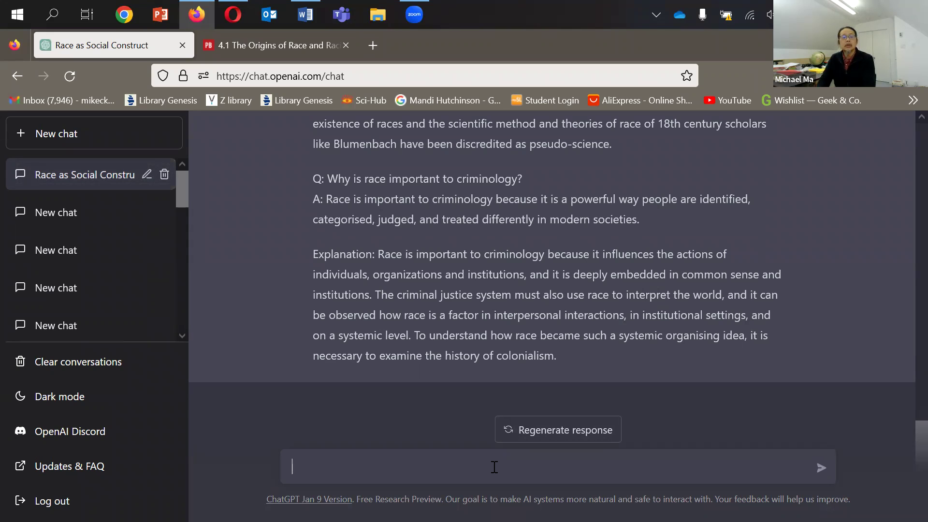
Ask again for 3 multiple-choice questions and answers based on the following pasted chapter text
type("Please write 3")
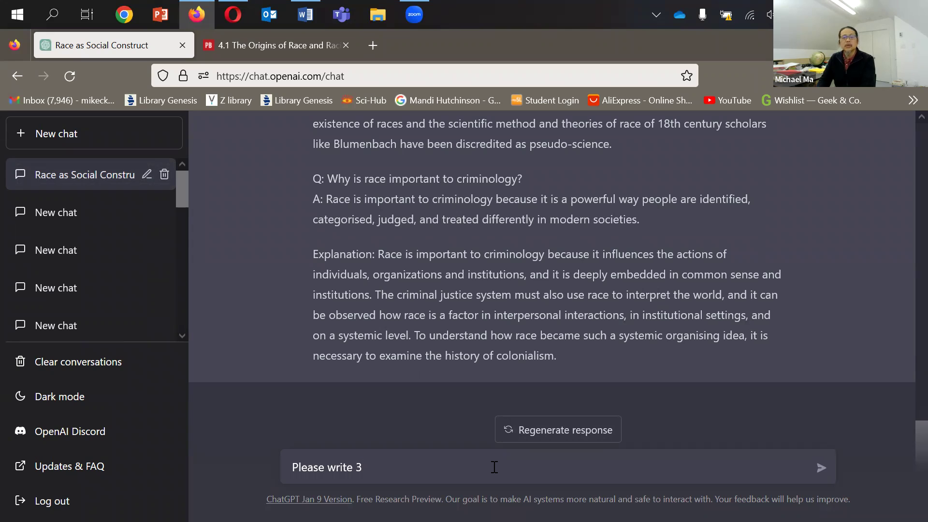
type(" multiple choice questions and")
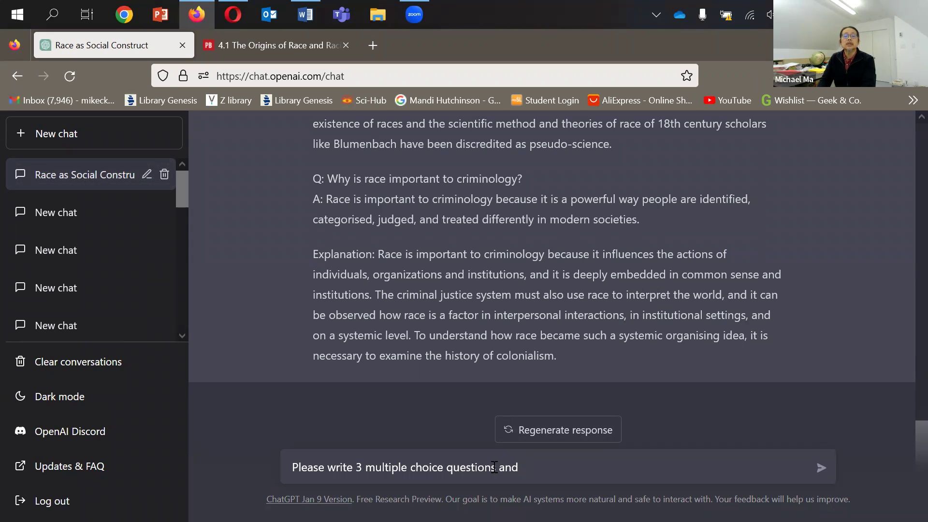
type(" answer")
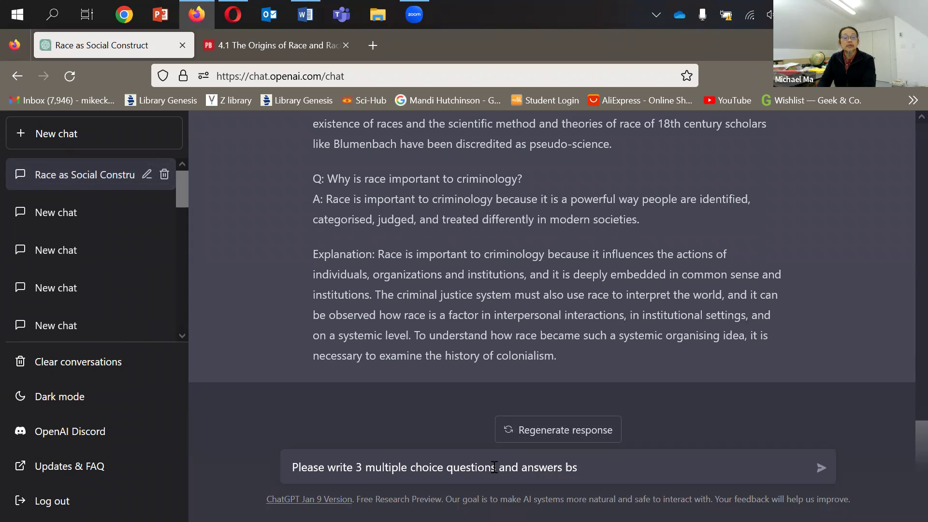
type("s based on the following text:")
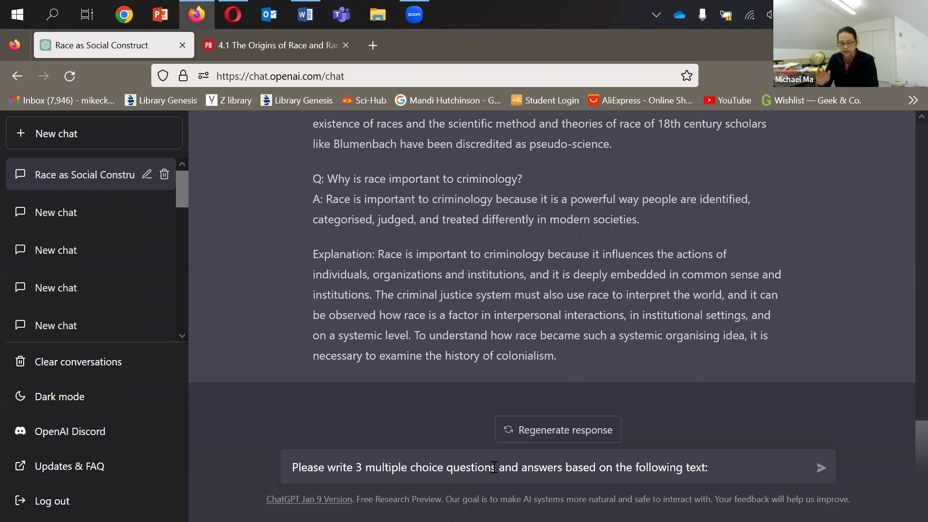
key("ctrl+v")
key("Return")
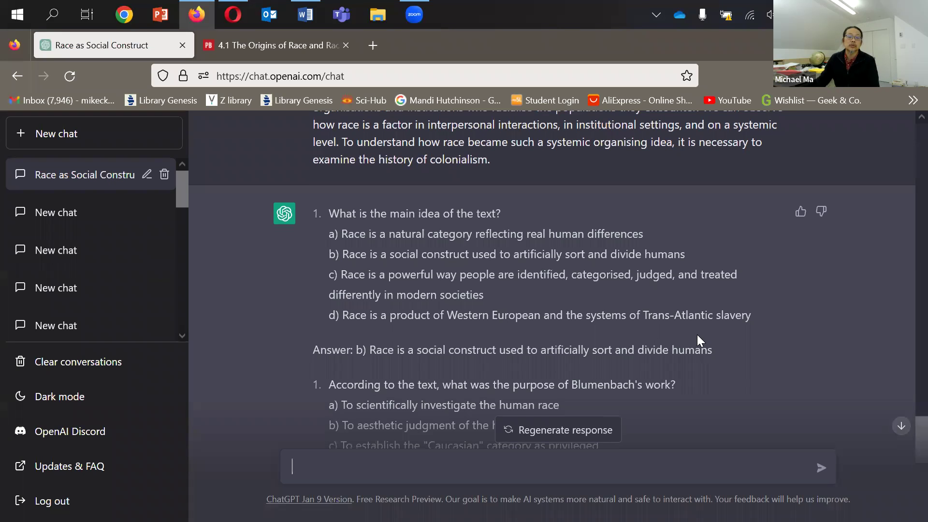
Scroll through the three generated multiple-choice questions and their answers
scroll(697, 334, "down", 9)
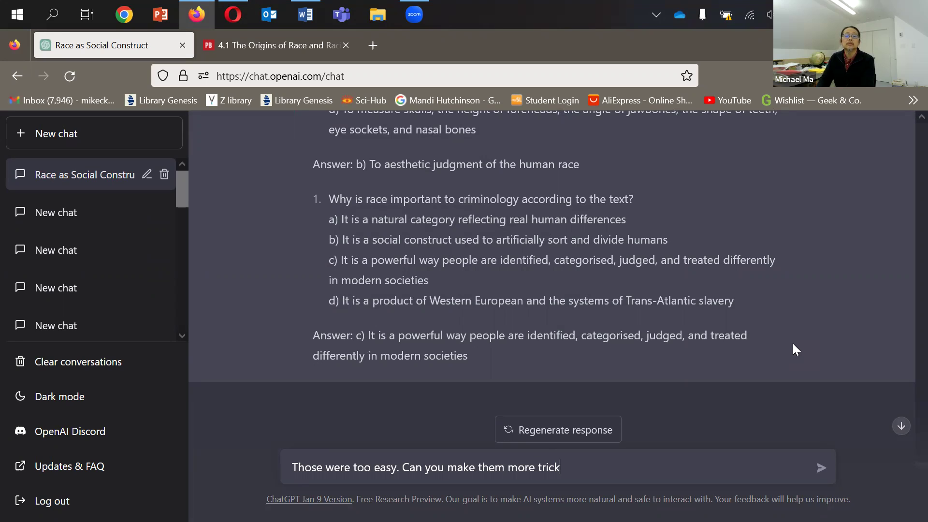
Send the follow-up 'Those were too easy. Can you make them more tricky?'
type("?")
key("Return")
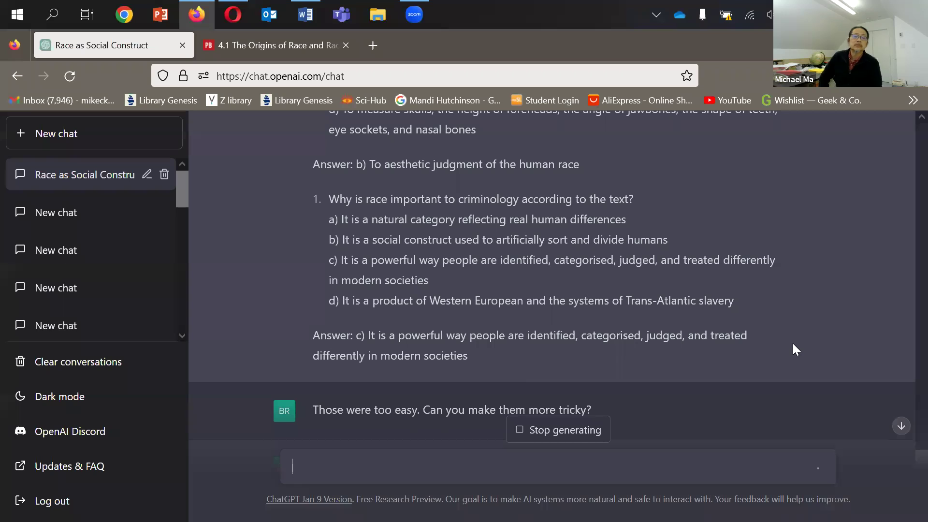